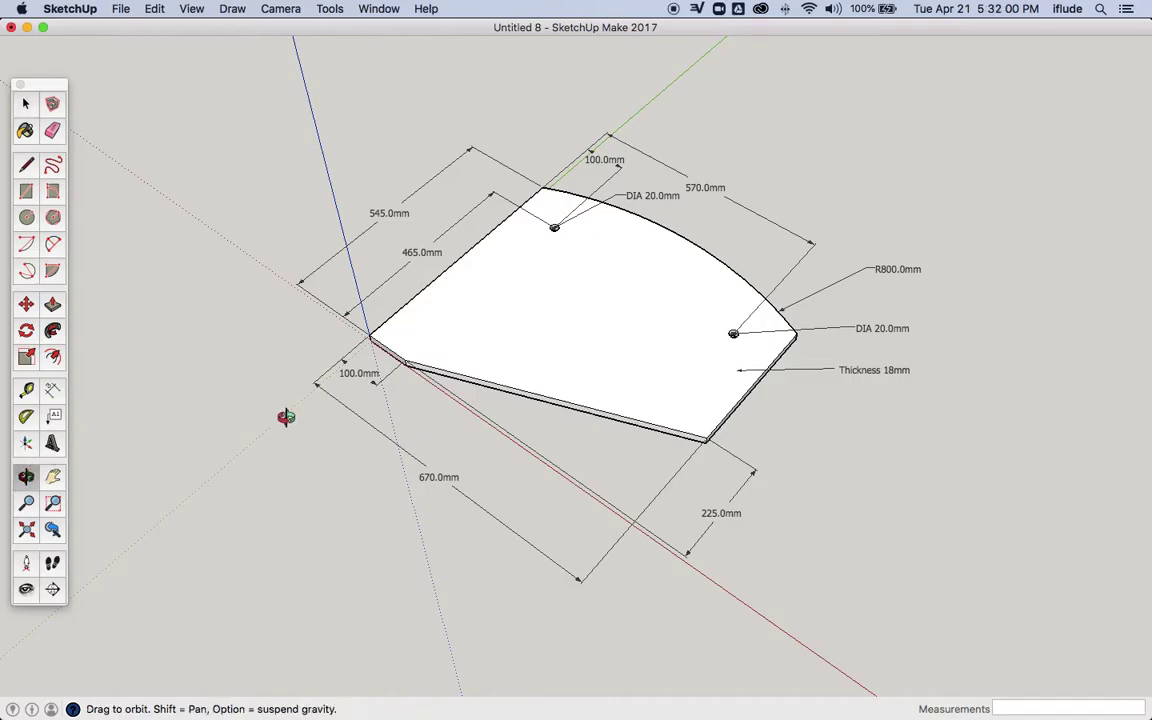
- Create a guideline parallel to the plate's straight edge, 335.0mm away, through a point on the arc
{"action": "left_click_drag", "start_coordinate": [288, 411], "coordinate": [390, 415]}
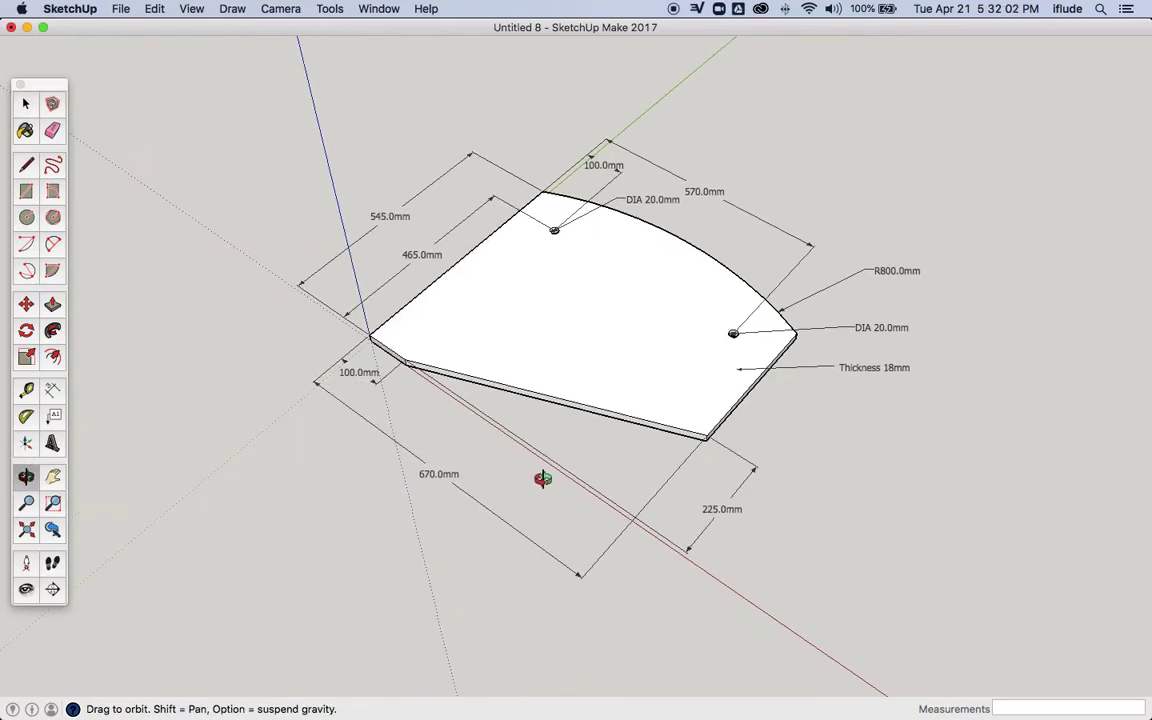
{"action": "left_click_drag", "start_coordinate": [542, 479], "coordinate": [506, 468]}
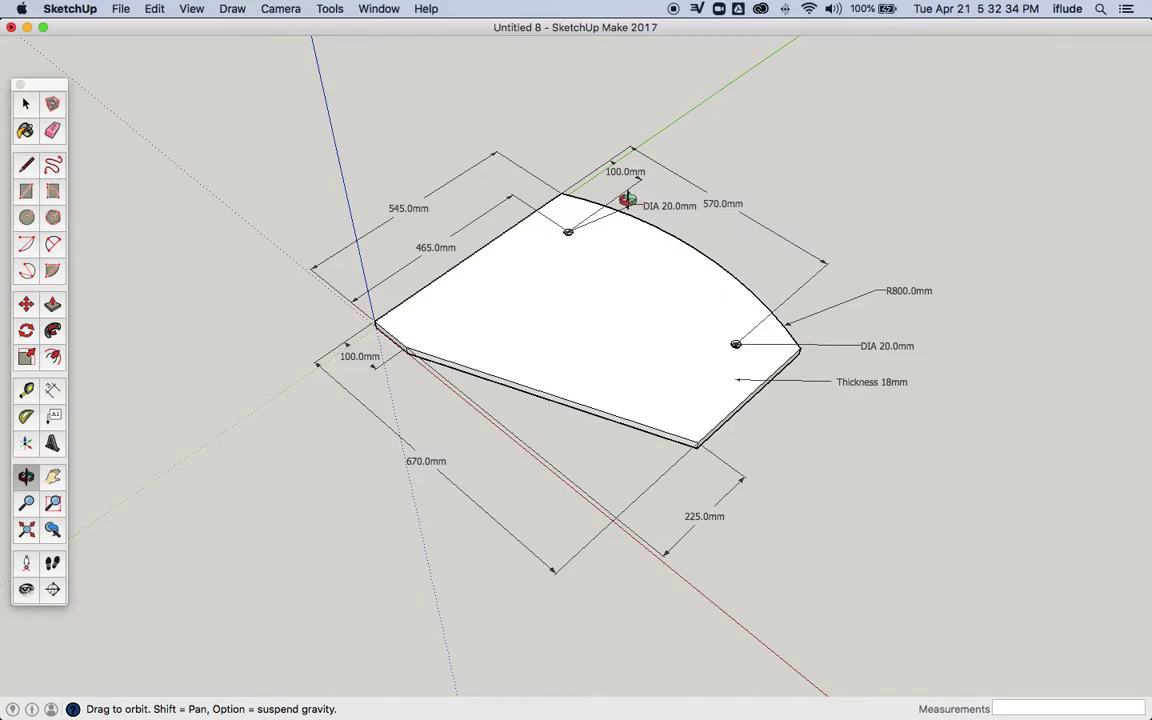
{"action": "left_click_drag", "start_coordinate": [606, 272], "coordinate": [579, 312]}
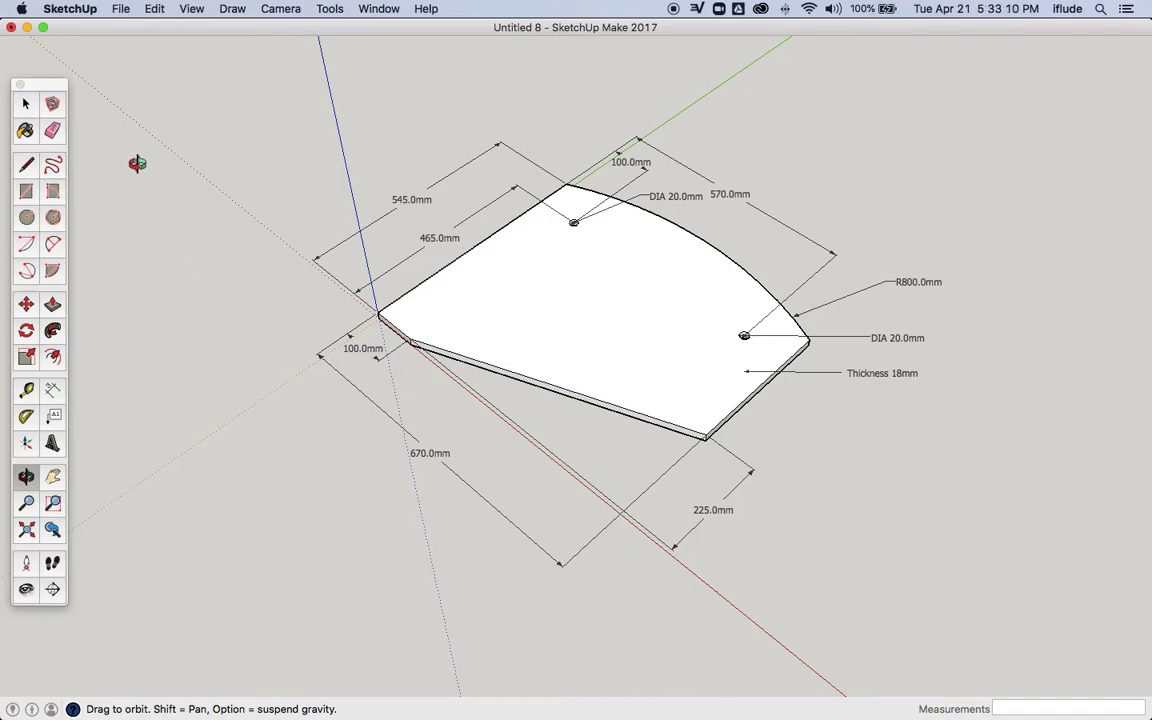
{"action": "left_click", "coordinate": [26, 390]}
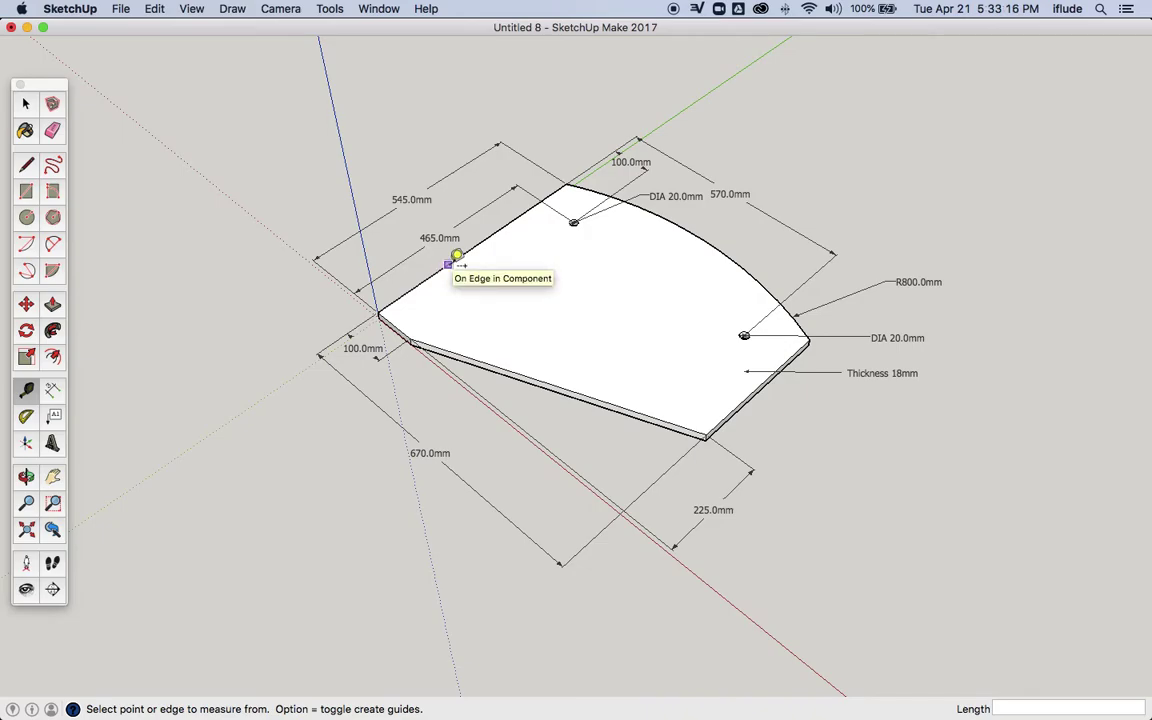
{"action": "left_click_drag", "start_coordinate": [448, 265], "coordinate": [701, 235]}
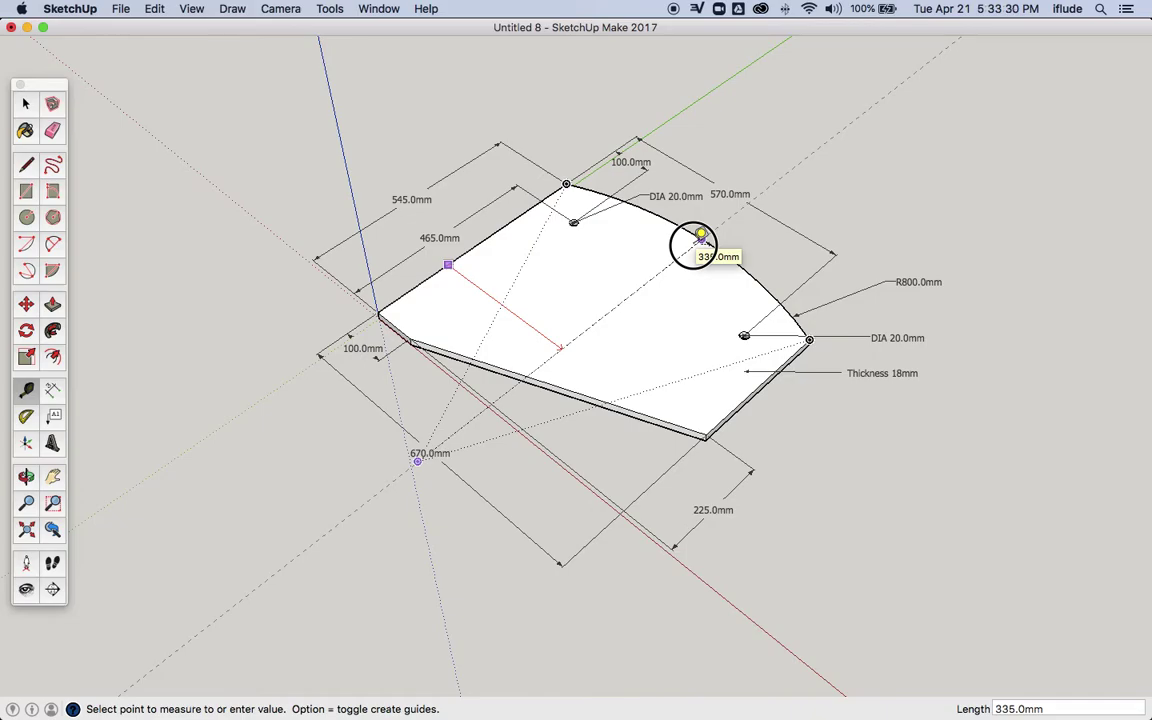
{"action": "mouse_move", "coordinate": [701, 235]}
{"action": "left_mouse_down"}
{"action": "mouse_move", "coordinate": [735, 249]}
{"action": "mouse_move", "coordinate": [673, 207]}
{"action": "mouse_move", "coordinate": [694, 237]}
{"action": "mouse_move", "coordinate": [643, 206]}
{"action": "mouse_move", "coordinate": [705, 234]}
{"action": "left_mouse_up"}
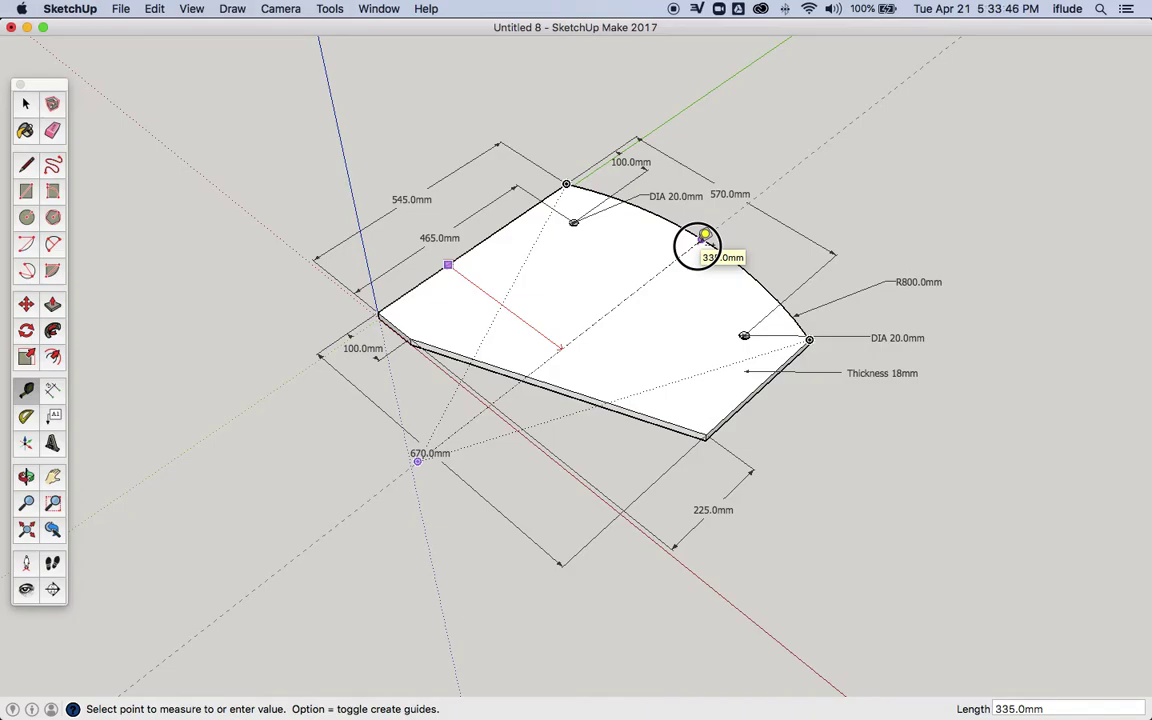
{"action": "left_click_drag", "start_coordinate": [705, 234], "coordinate": [703, 237]}
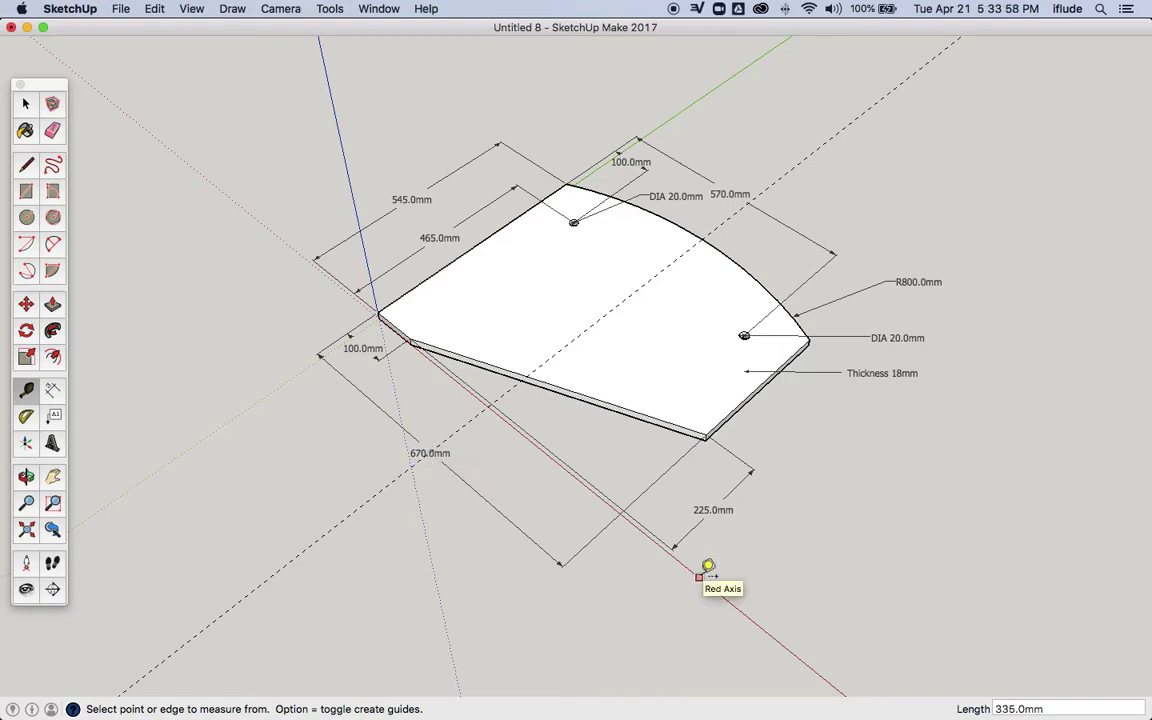
- Place a guideline offset from the red axis, crossing the first guide at the arc centre
{"action": "left_click_drag", "start_coordinate": [700, 576], "coordinate": [427, 451]}
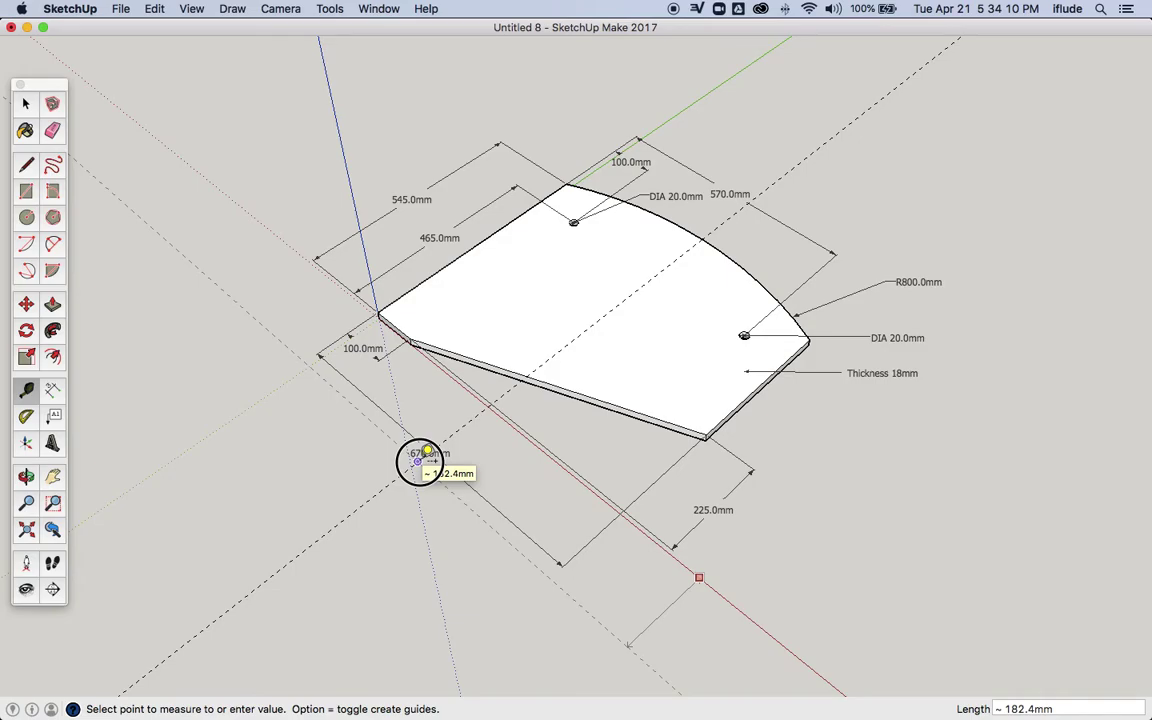
{"action": "left_click", "coordinate": [420, 460]}
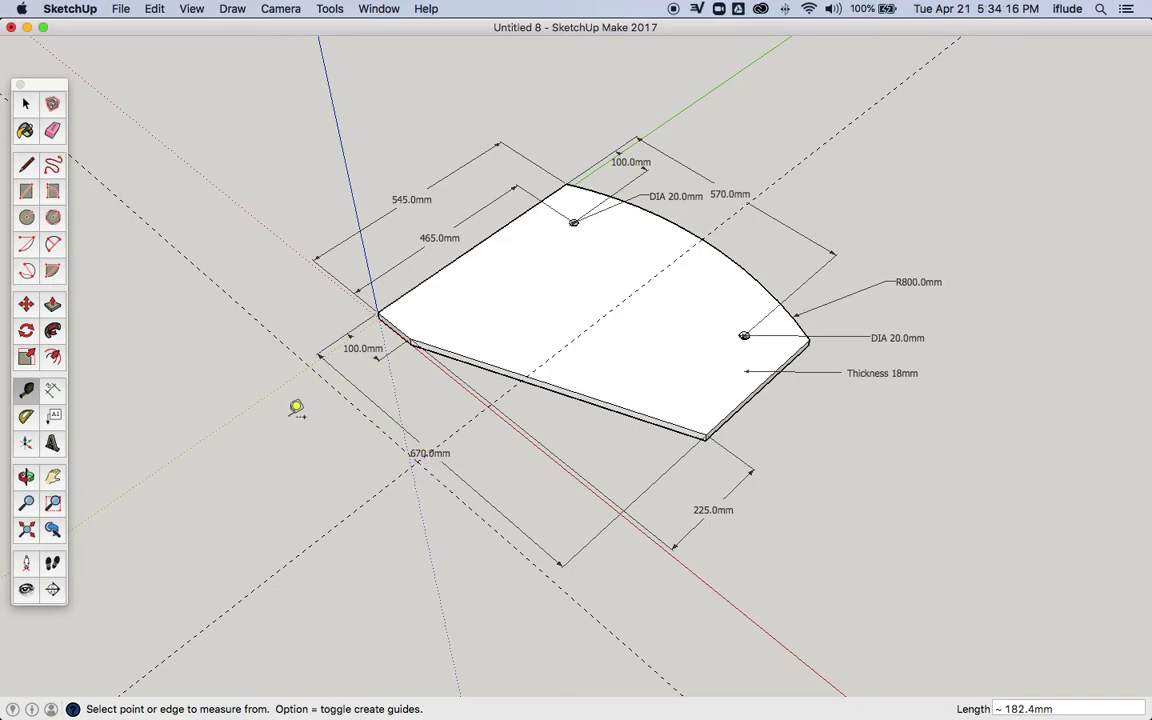
- Dimension from the plate corner to the arc centre, placing the 181.5mm dimension beside the plate
{"action": "left_click", "coordinate": [53, 391]}
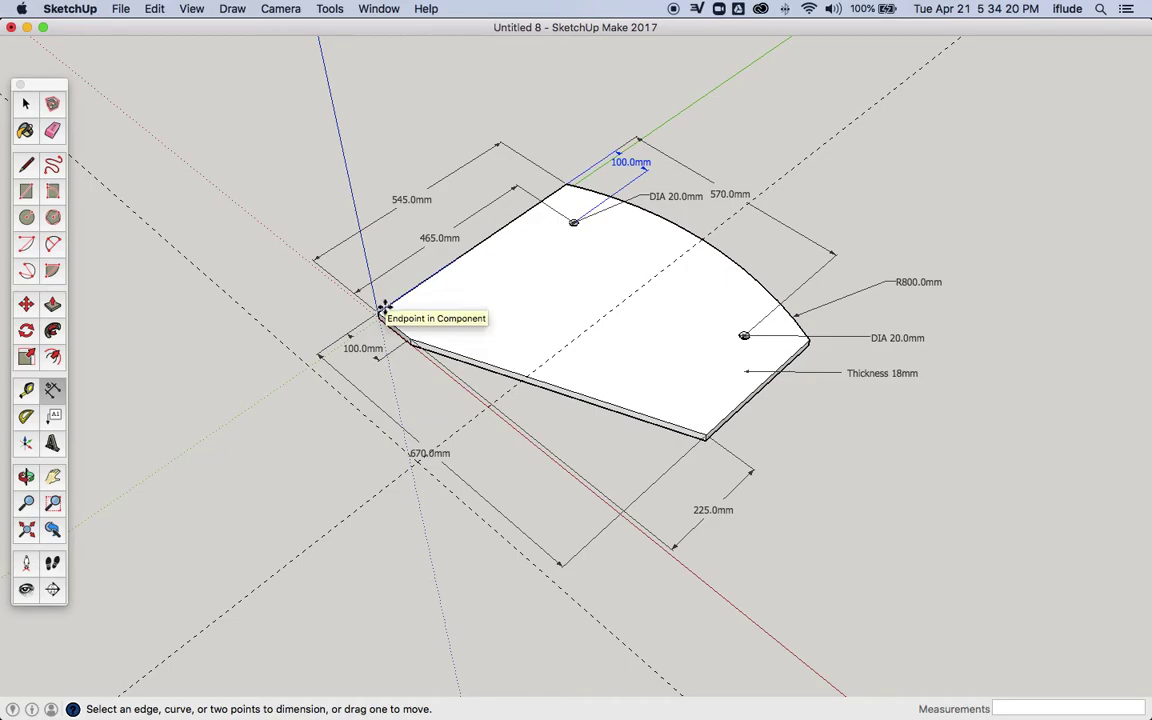
{"action": "scroll", "coordinate": [389, 306], "scroll_direction": "up", "scroll_amount": 3}
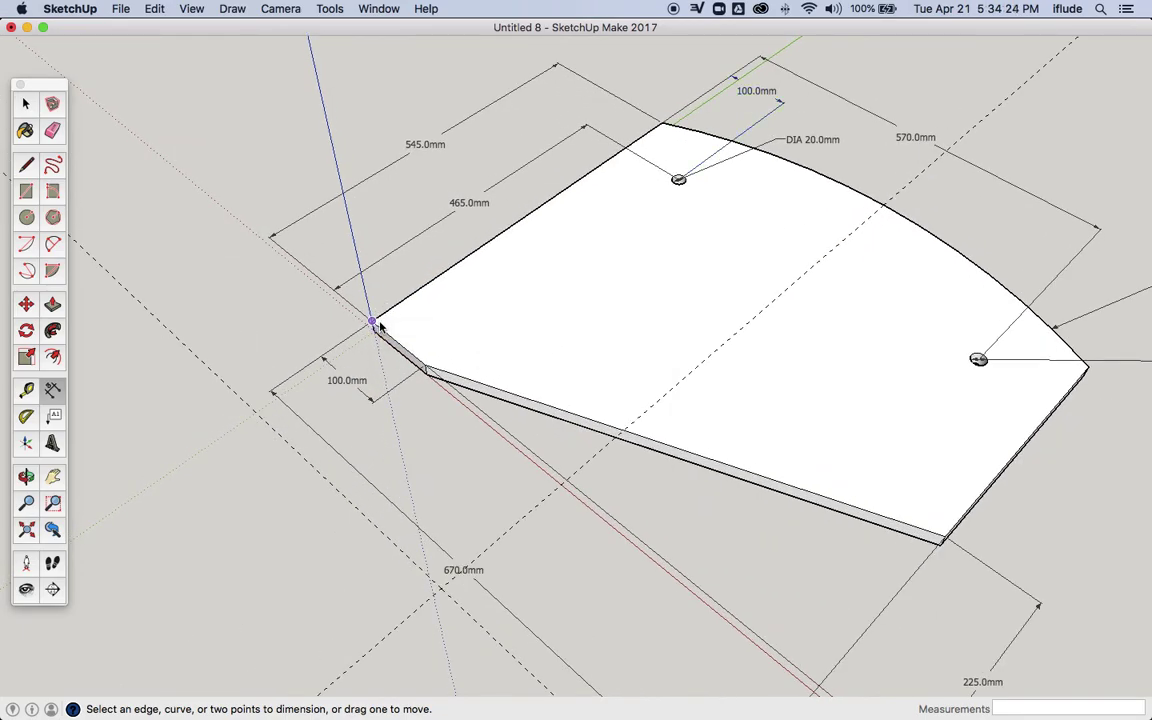
{"action": "left_click", "coordinate": [376, 322]}
{"action": "scroll", "coordinate": [376, 323], "scroll_direction": "up", "scroll_amount": 2}
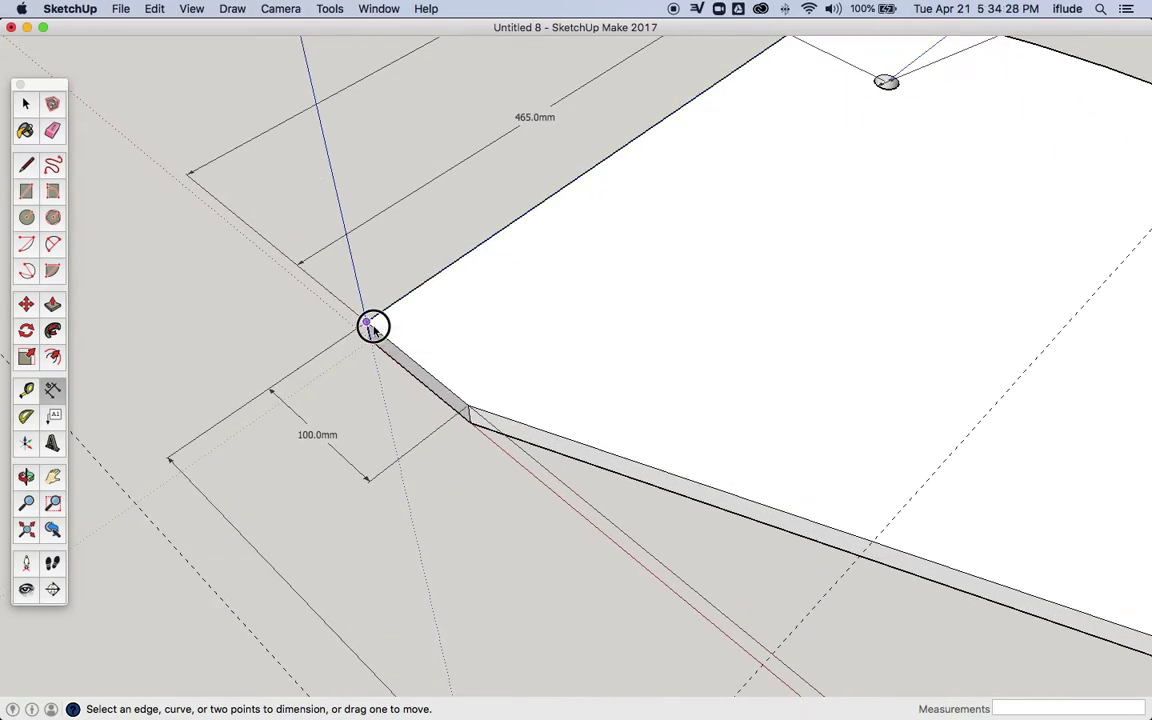
{"action": "scroll", "coordinate": [370, 325], "scroll_direction": "down", "scroll_amount": 3}
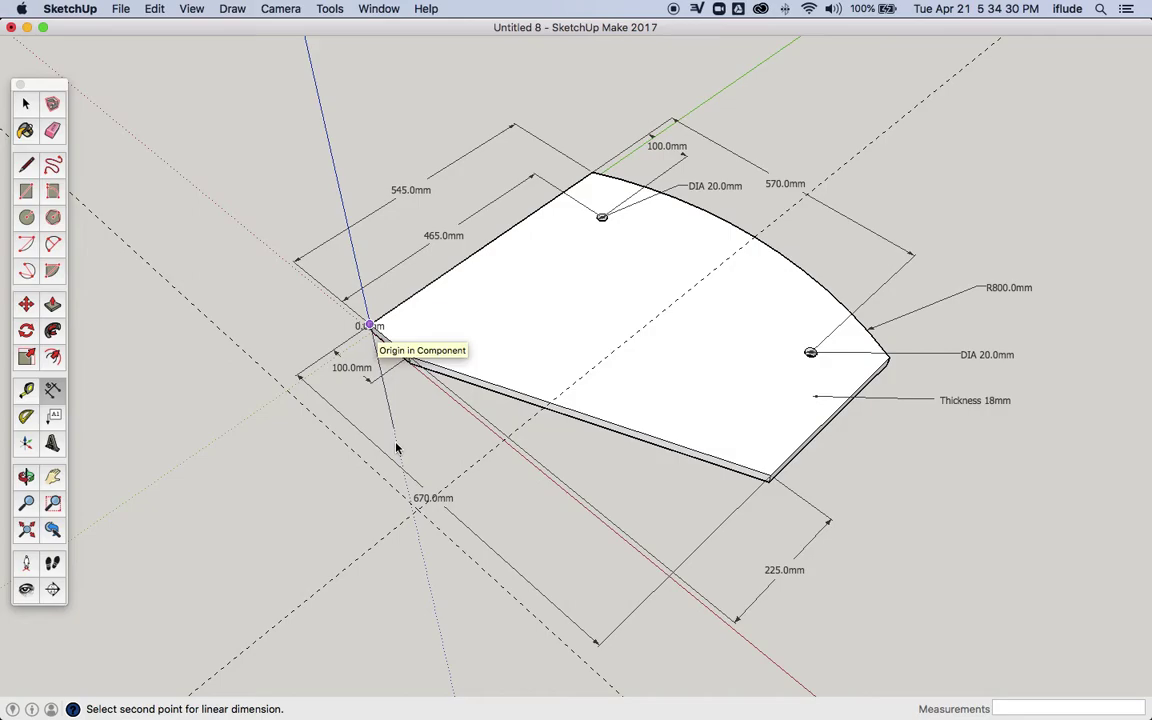
{"action": "left_click", "coordinate": [417, 509]}
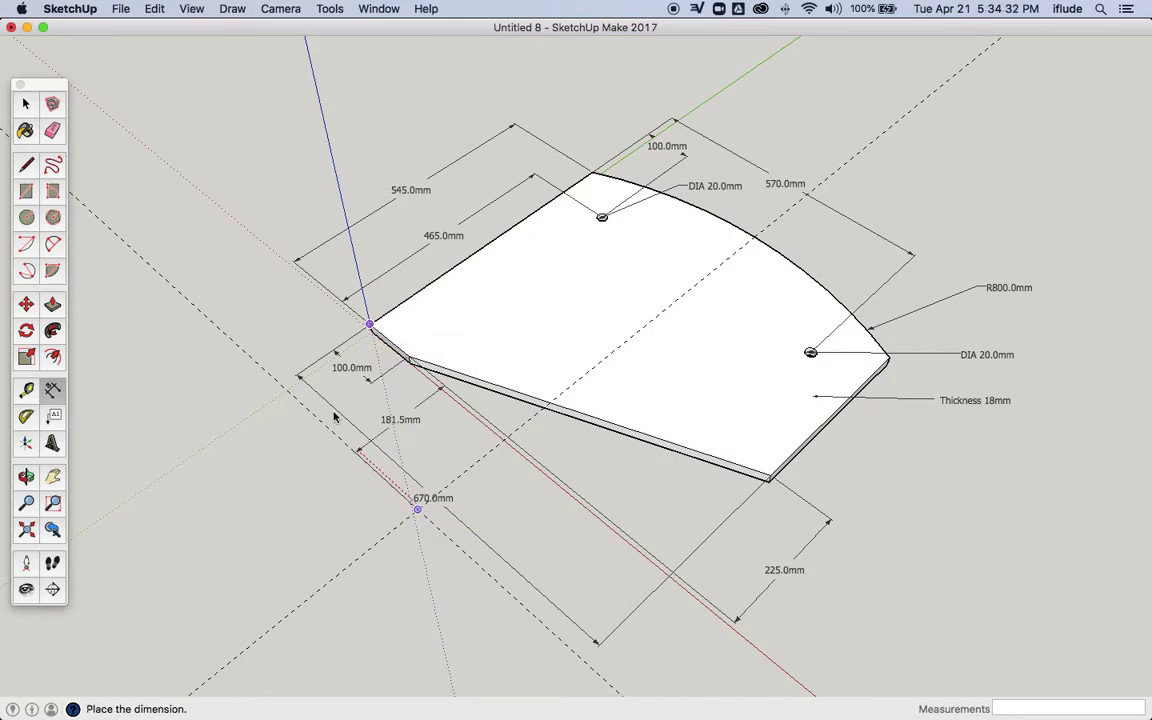
{"action": "left_click", "coordinate": [212, 321]}
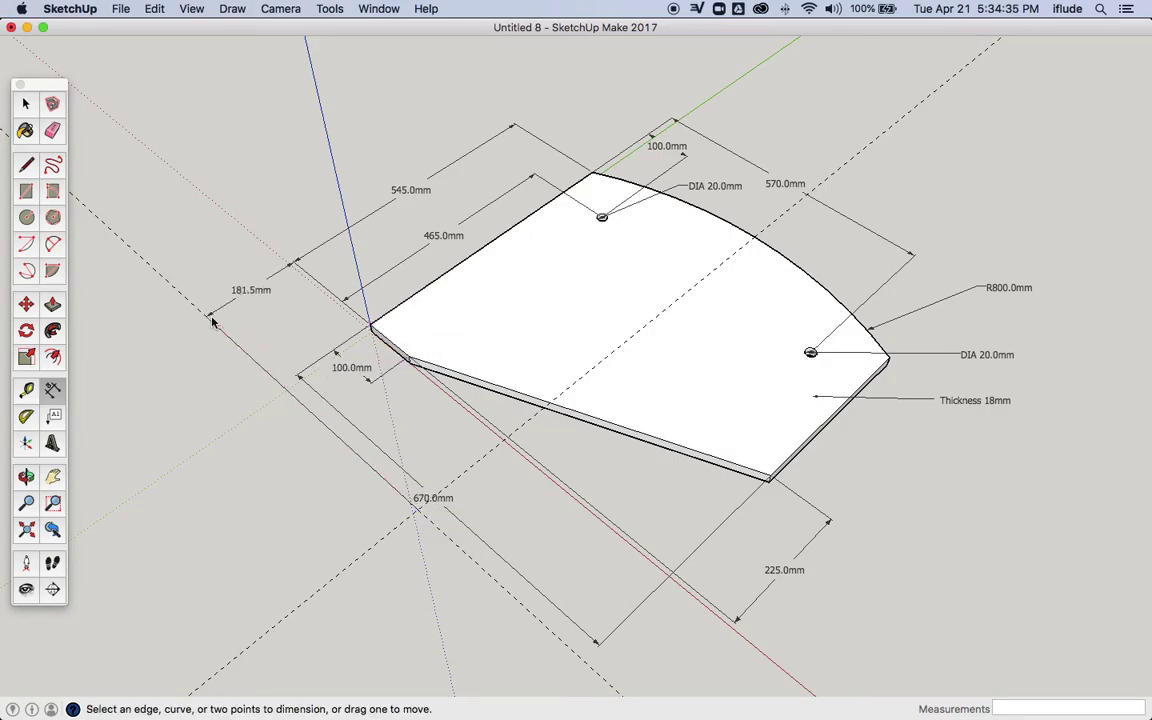
- Add a second corner-to-arc-centre dimension showing 335.0mm beside the plate
{"action": "left_click", "coordinate": [371, 325]}
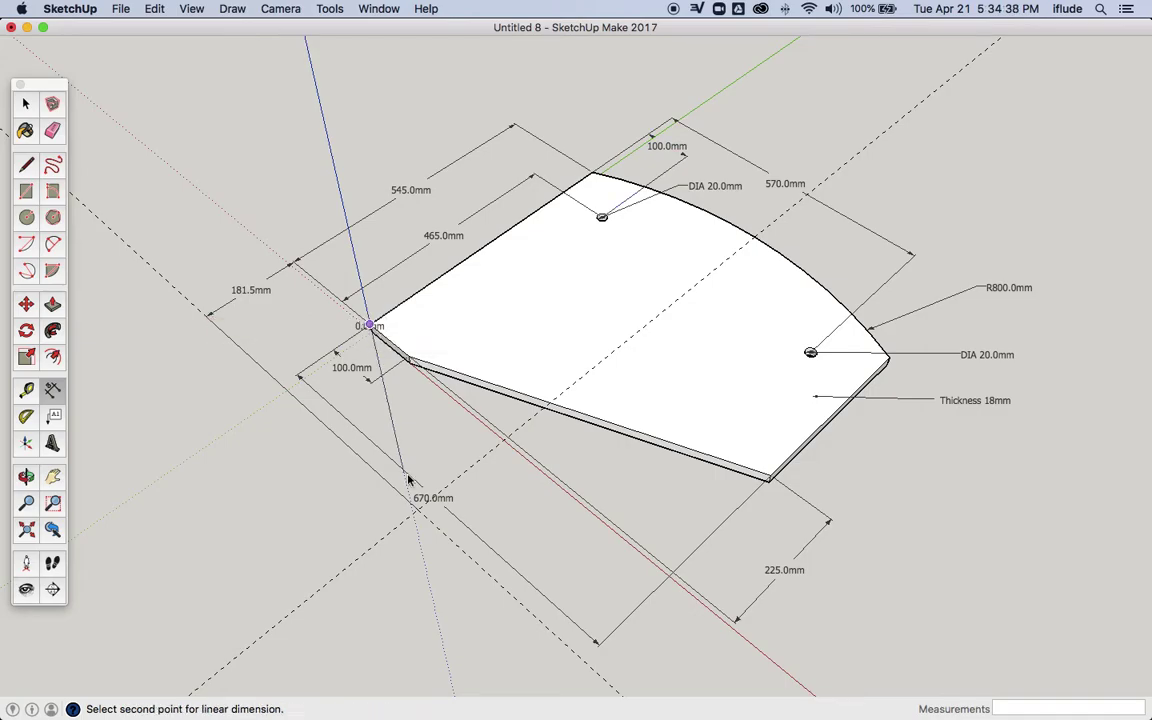
{"action": "left_click", "coordinate": [418, 511]}
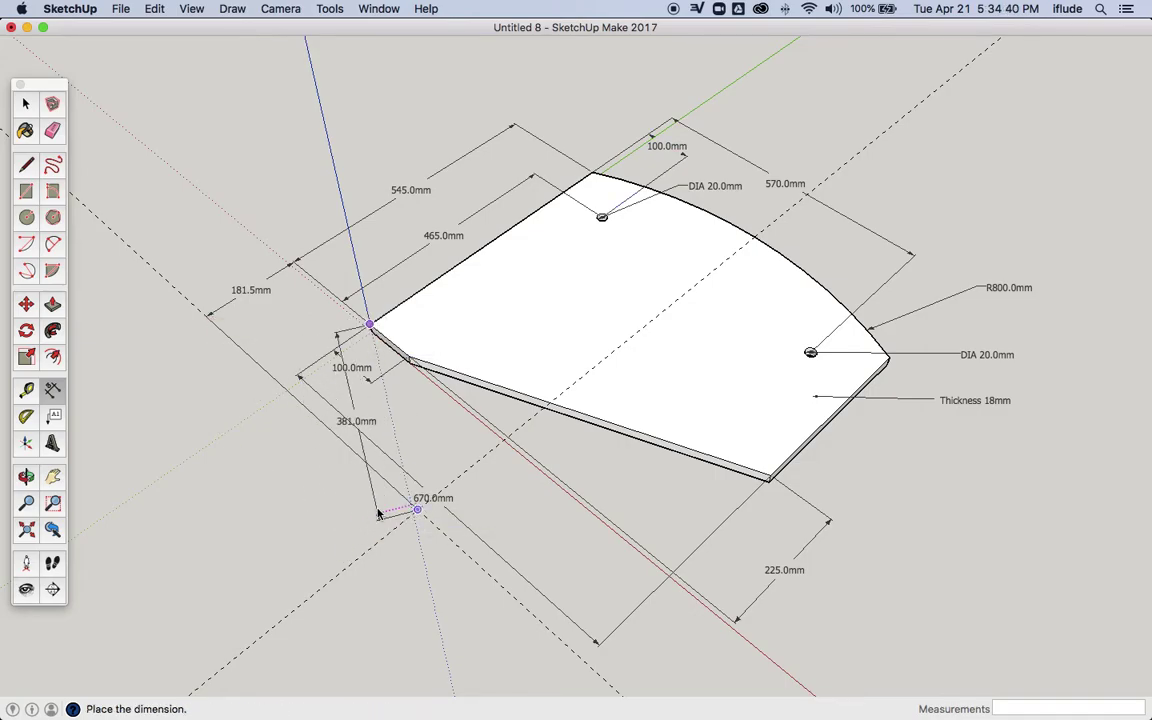
{"action": "left_click", "coordinate": [450, 480]}
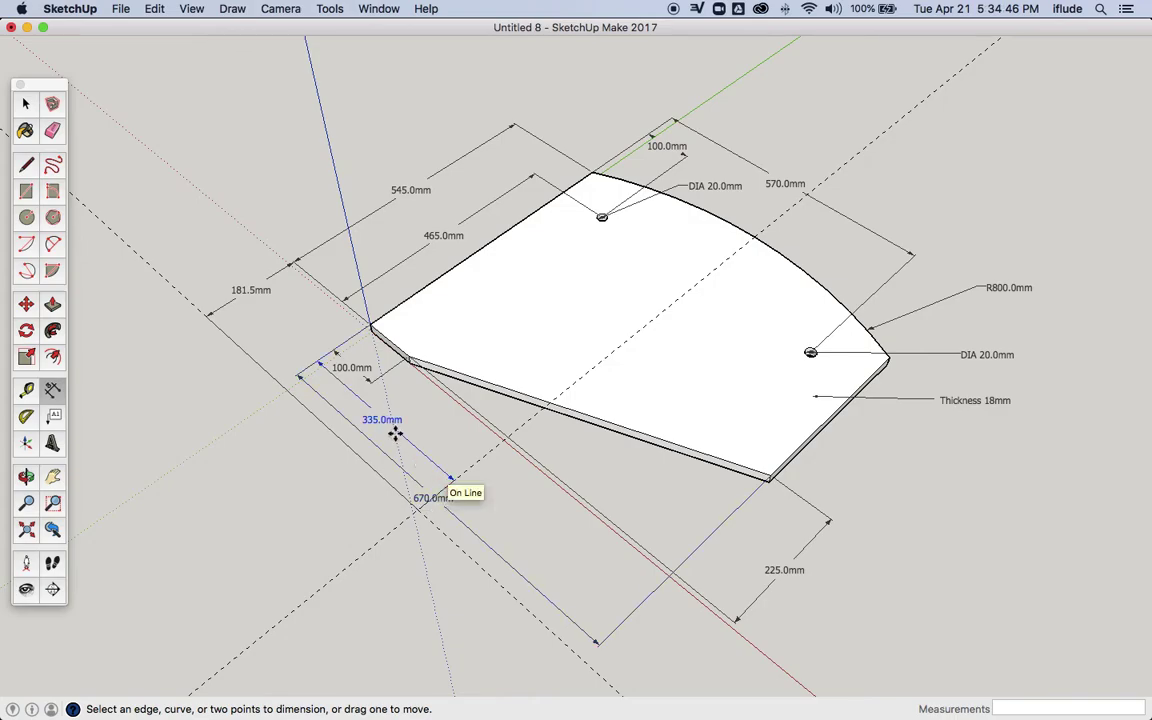
{"action": "left_click", "coordinate": [26, 104]}
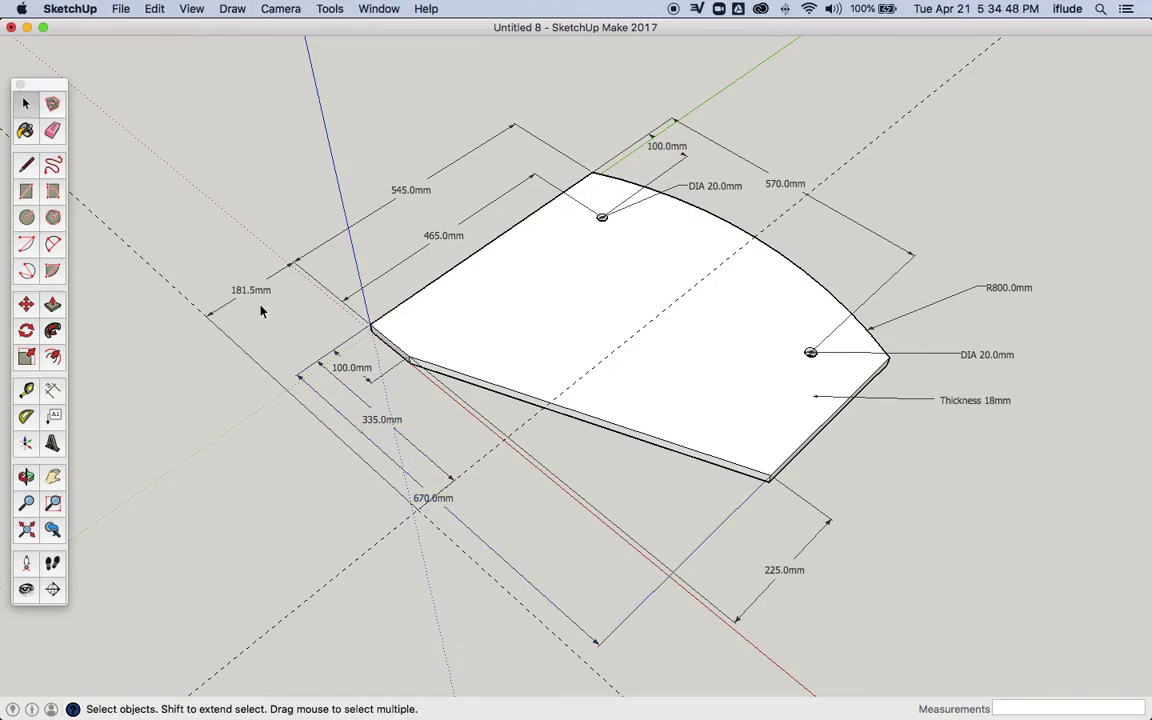
- Move the 670.0mm dimension further away from the plate
{"action": "left_click", "coordinate": [26, 304]}
{"action": "left_click", "coordinate": [441, 490]}
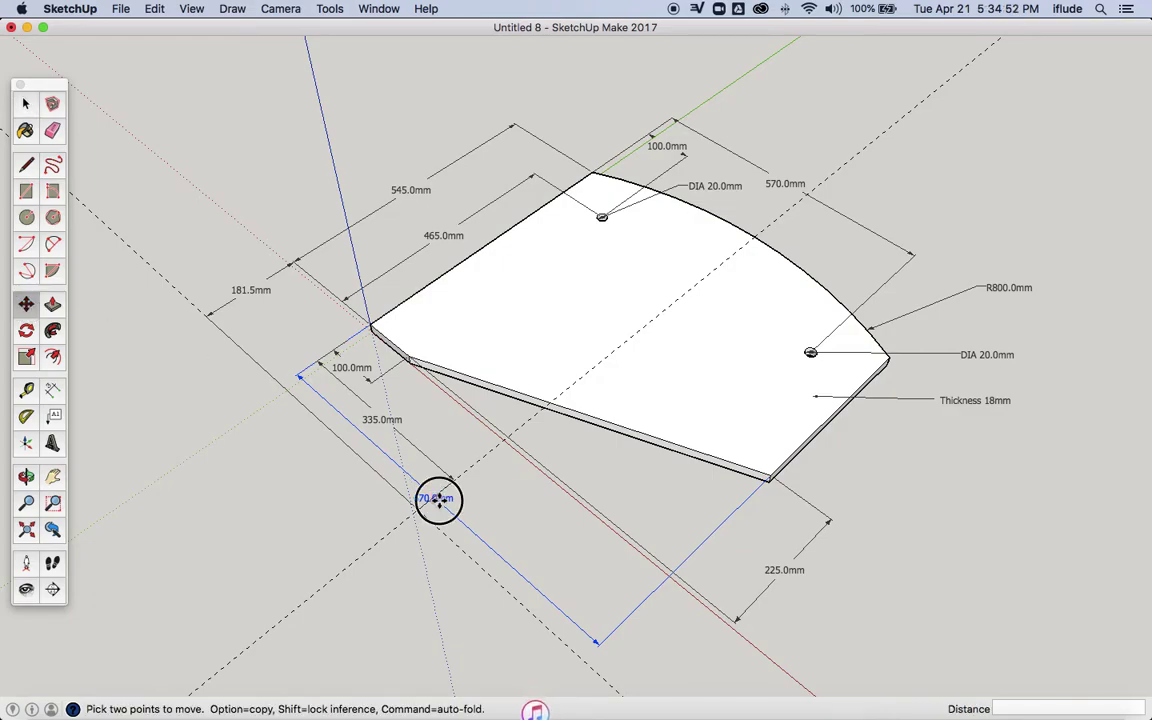
{"action": "left_click", "coordinate": [347, 558]}
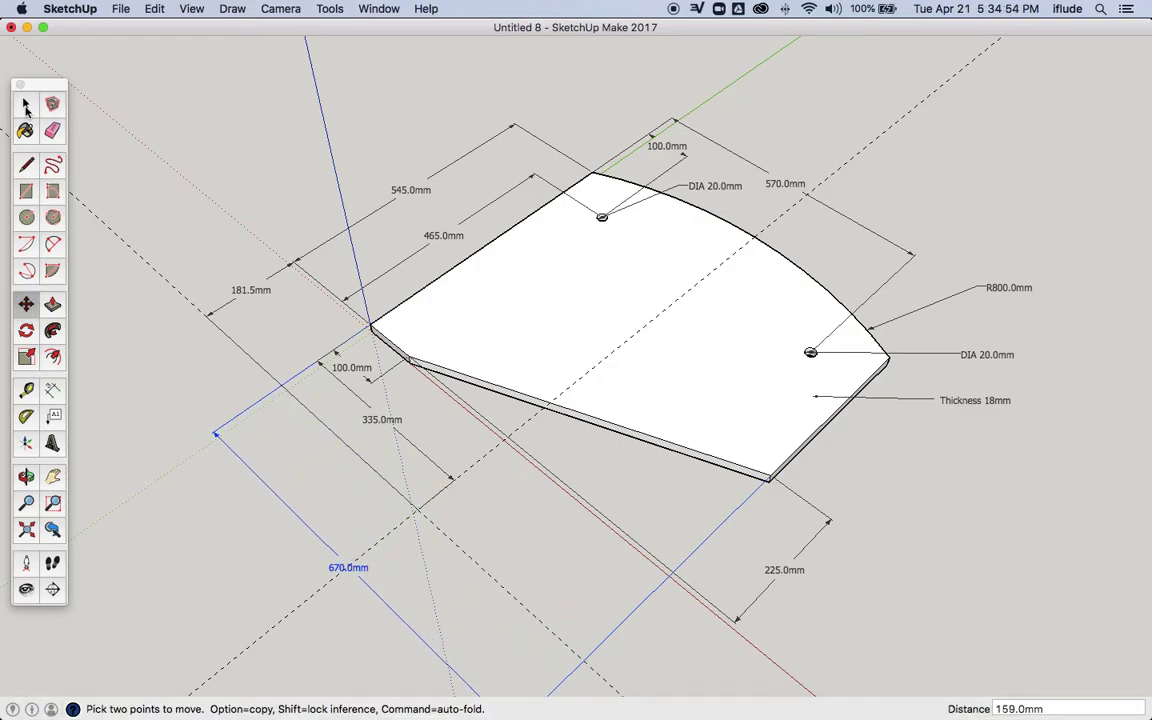
{"action": "left_click", "coordinate": [26, 104]}
- Move the 335.0mm dimension outward so it clears the other dimensions
{"action": "left_click", "coordinate": [380, 423]}
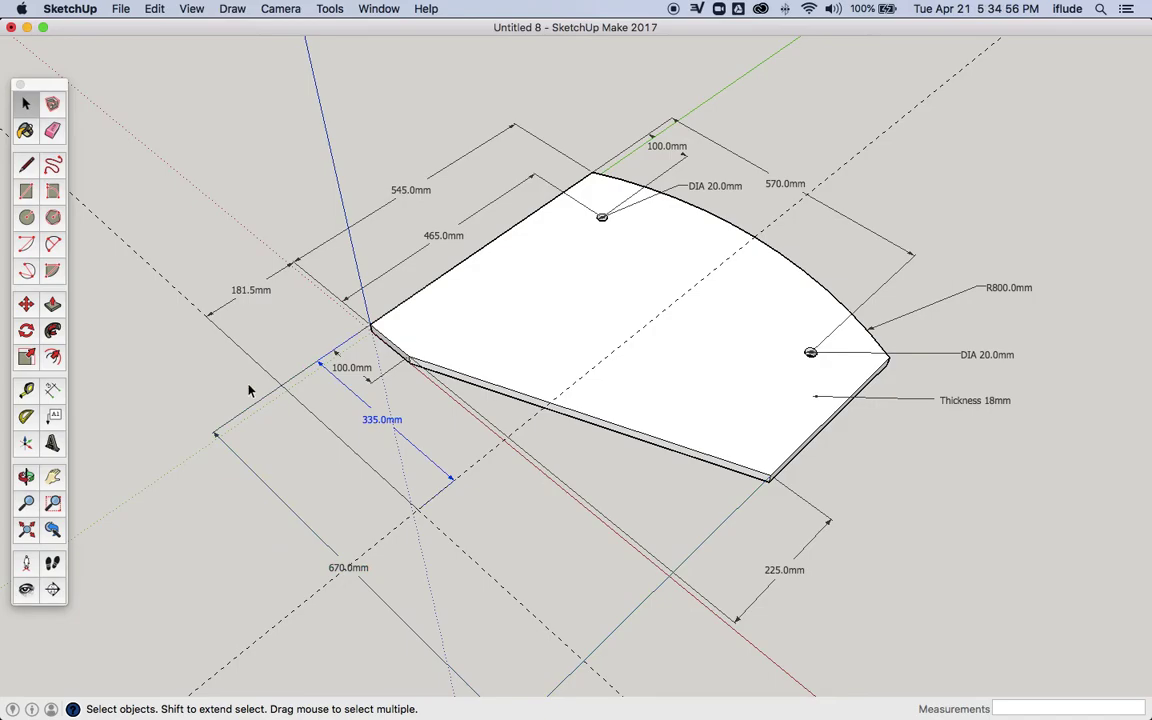
{"action": "left_click", "coordinate": [26, 304]}
{"action": "left_click", "coordinate": [370, 422]}
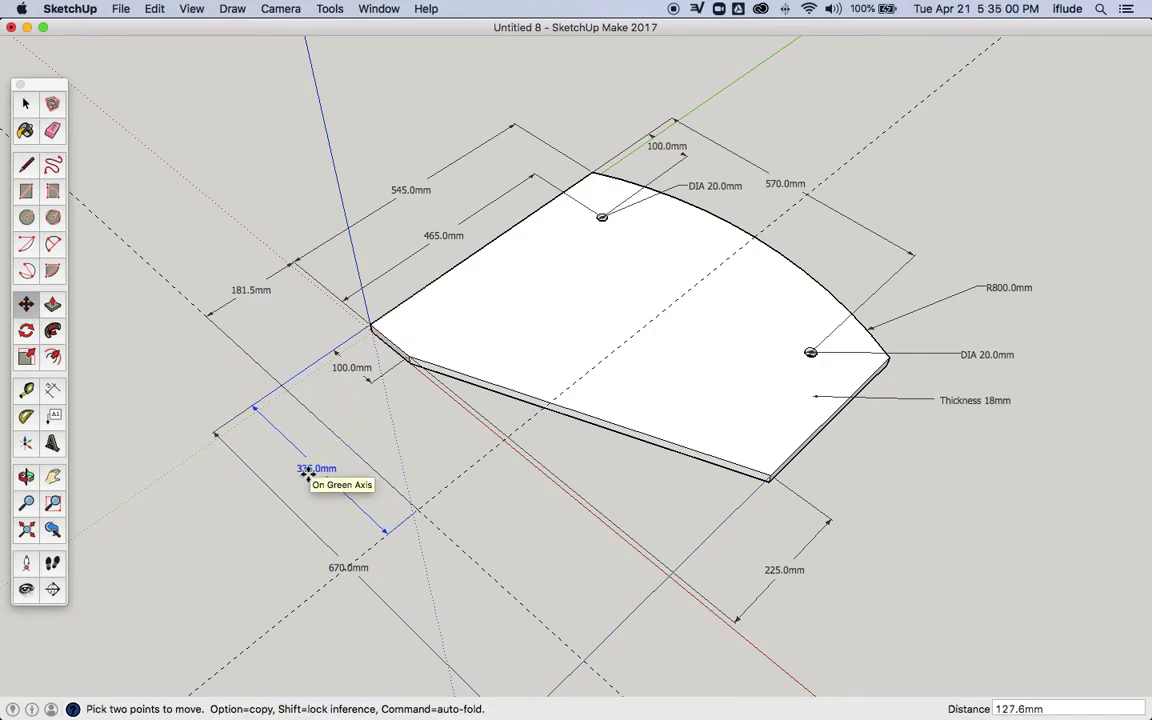
{"action": "left_click", "coordinate": [307, 475]}
{"action": "left_click", "coordinate": [26, 104]}
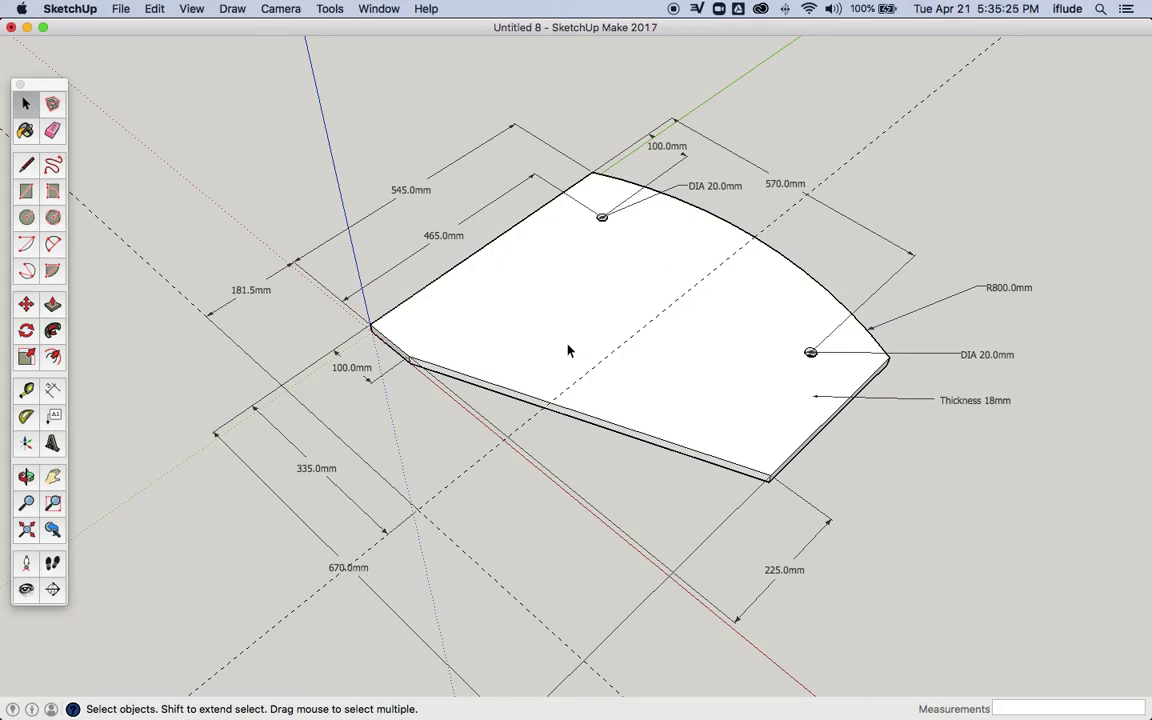
{"action": "scroll", "coordinate": [570, 348], "scroll_direction": "down", "scroll_amount": 2}
{"action": "scroll", "coordinate": [564, 490], "scroll_direction": "up", "scroll_amount": 1}
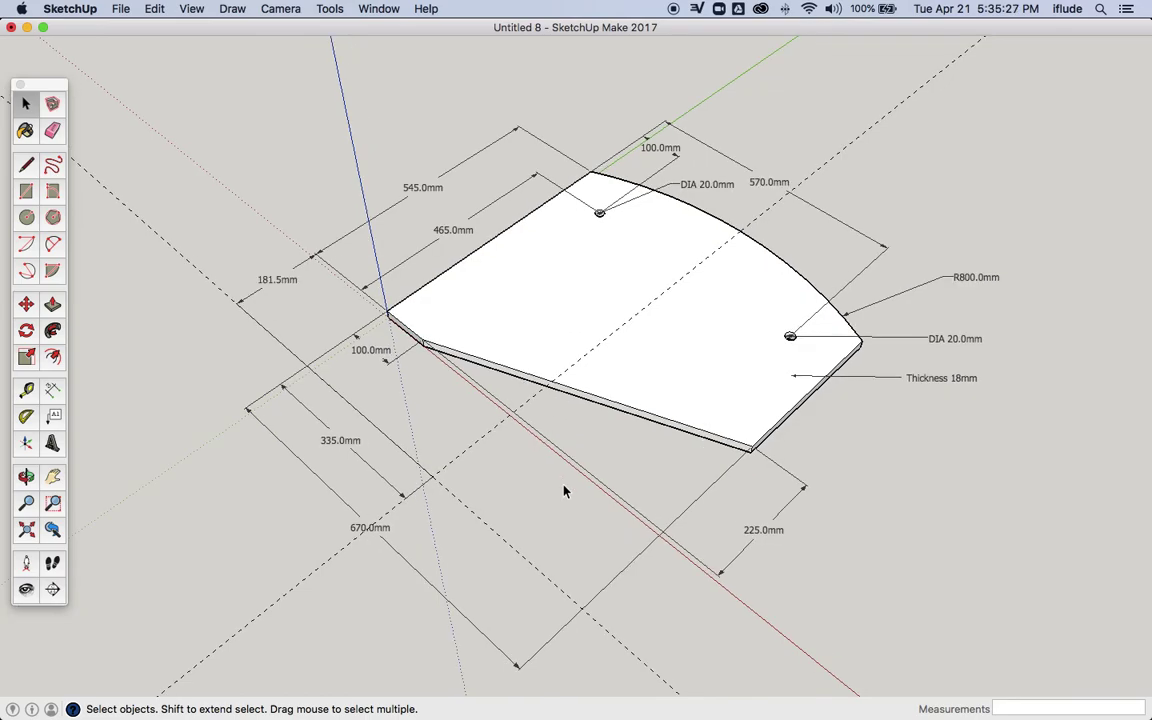